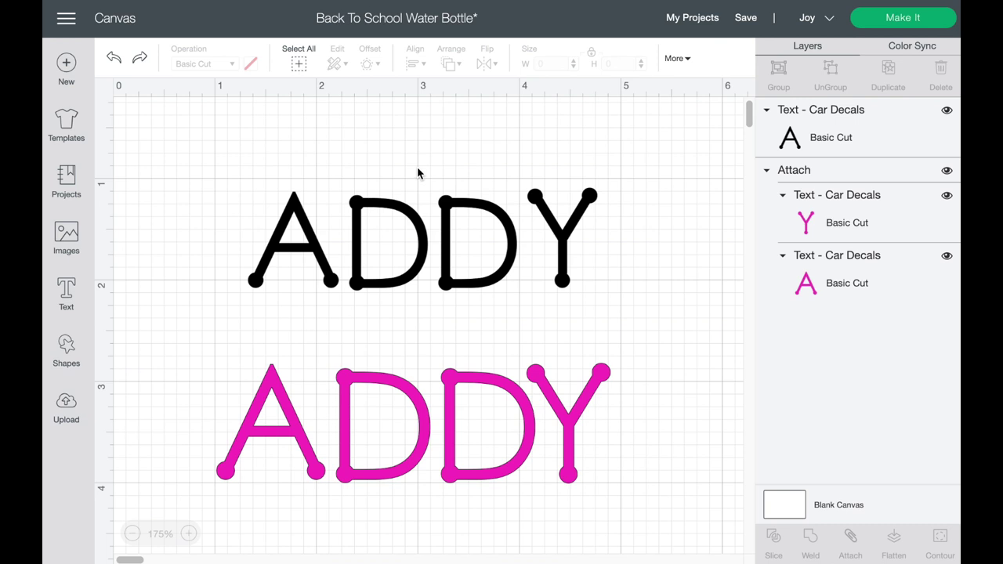
# Start a new text box and browse the full font list for Car Decals, then discard the empty text.
pyautogui.click(69, 290)
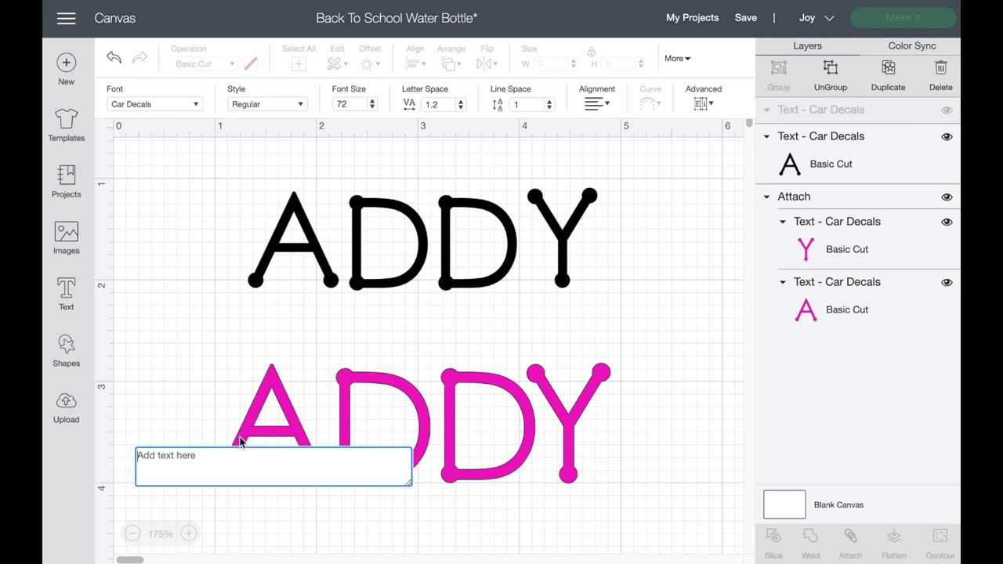
pyautogui.click(182, 108)
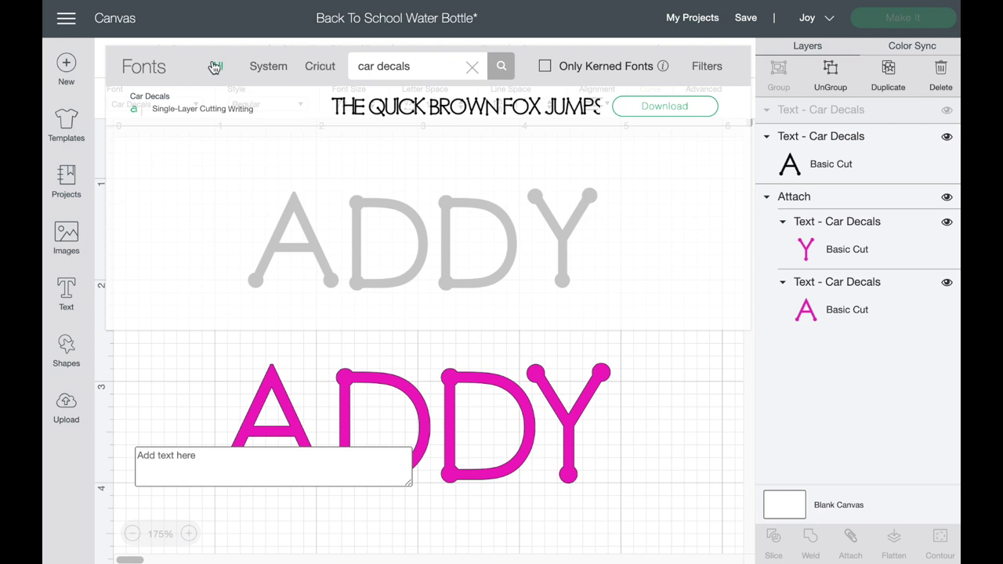
pyautogui.click(472, 67)
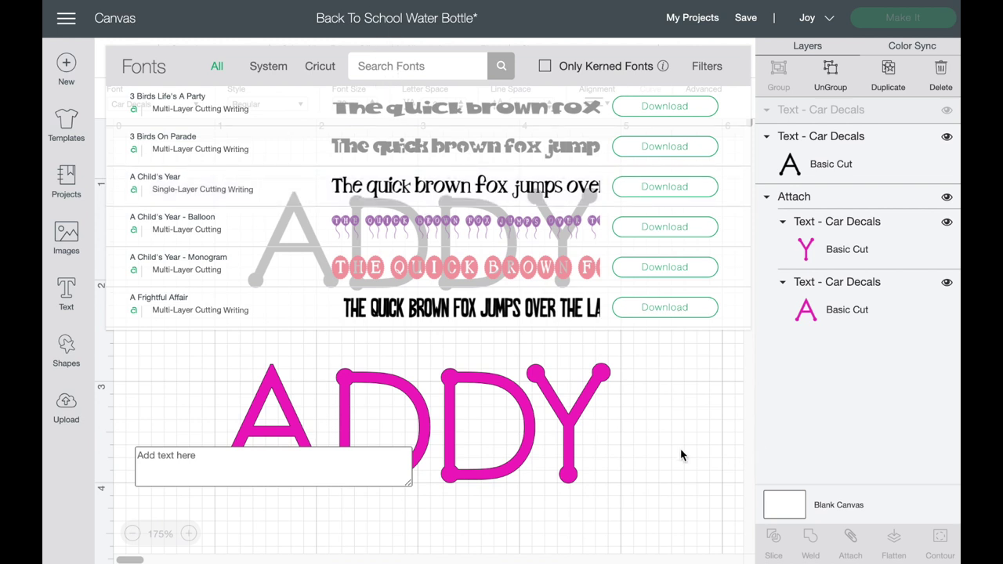
pyautogui.click(644, 433)
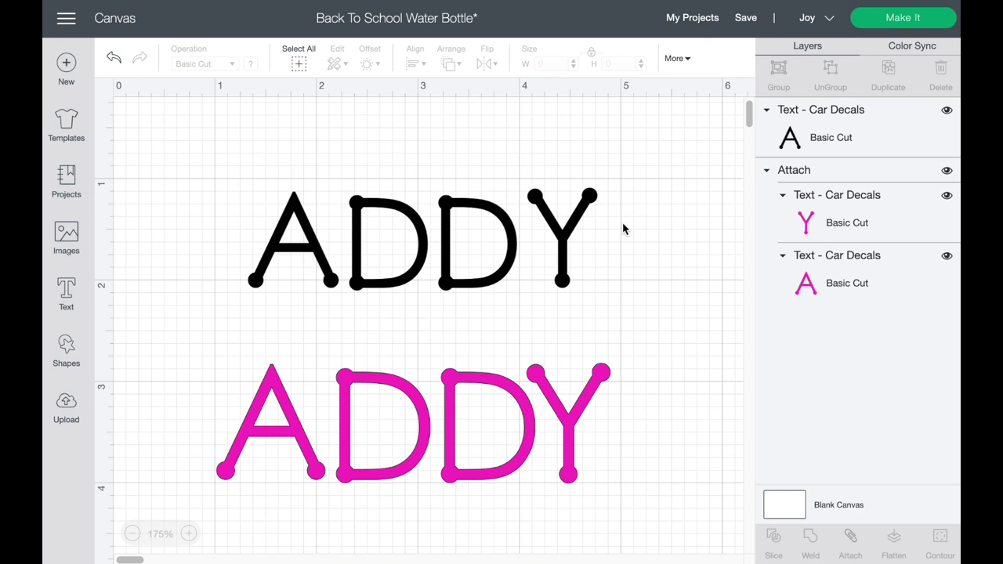
# Ungroup the black ADDY text into separate letters.
pyautogui.click(470, 257)
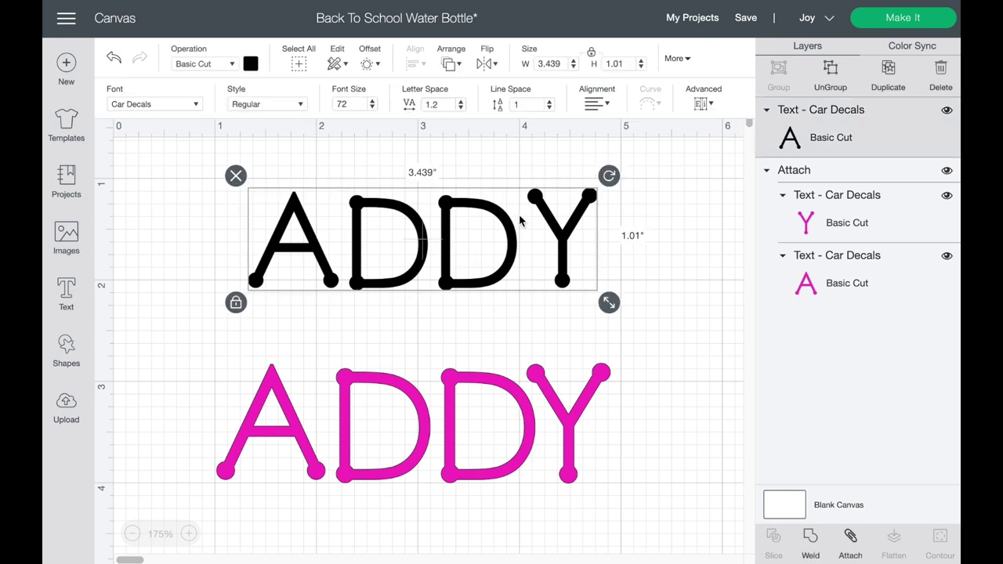
pyautogui.click(707, 104)
pyautogui.click(733, 127)
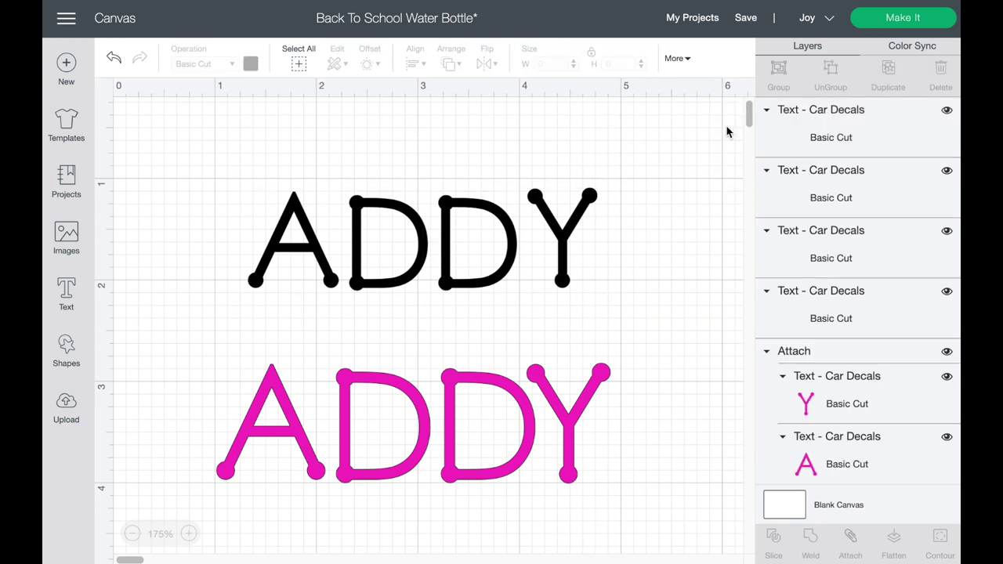
# Select the black A, D, D and Y and align their bottoms.
pyautogui.click(266, 244)
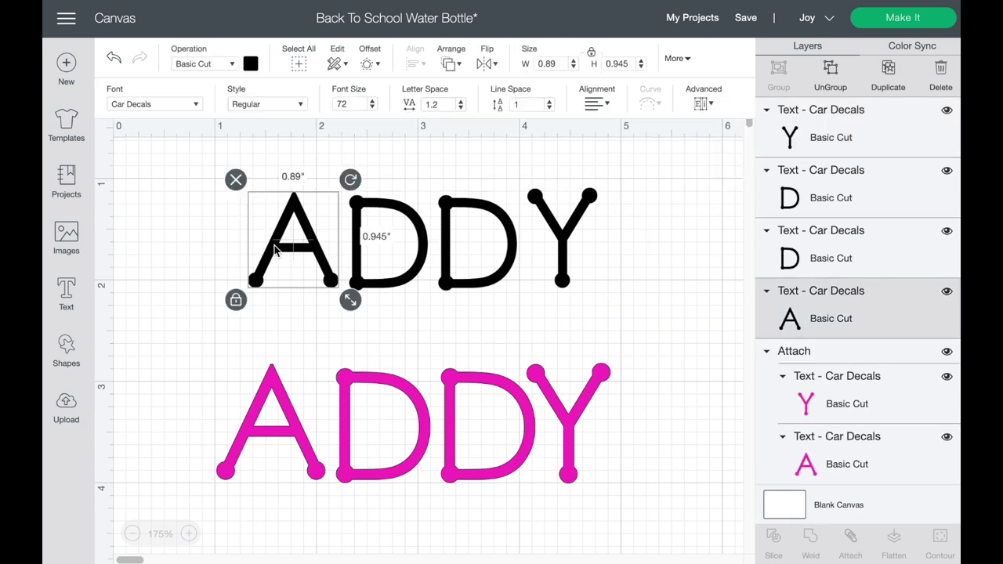
pyautogui.keyDown('shift'); pyautogui.click(377, 269); pyautogui.keyUp('shift')
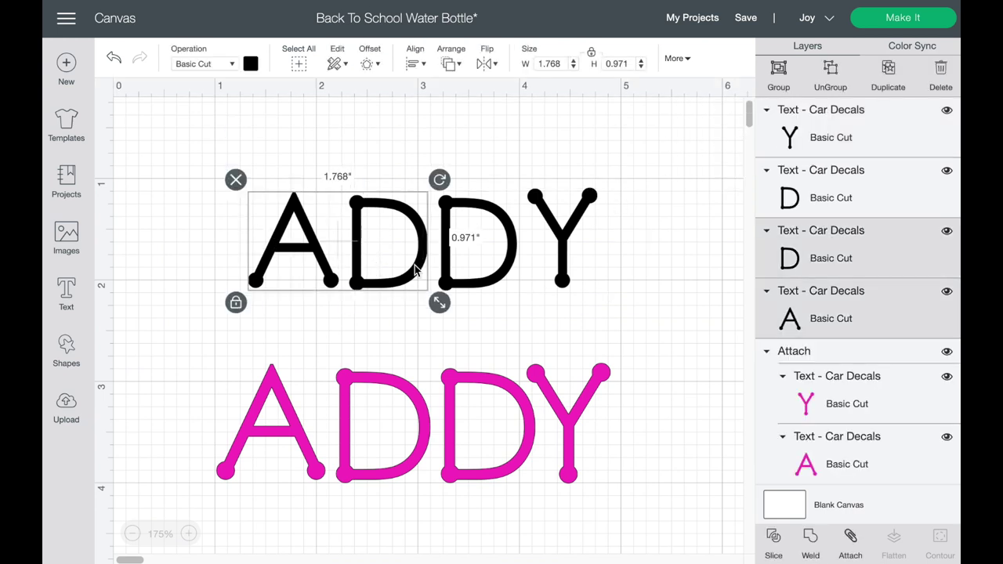
pyautogui.keyDown('shift'); pyautogui.click(473, 266); pyautogui.keyUp('shift')
pyautogui.keyDown('shift'); pyautogui.click(567, 265); pyautogui.keyUp('shift')
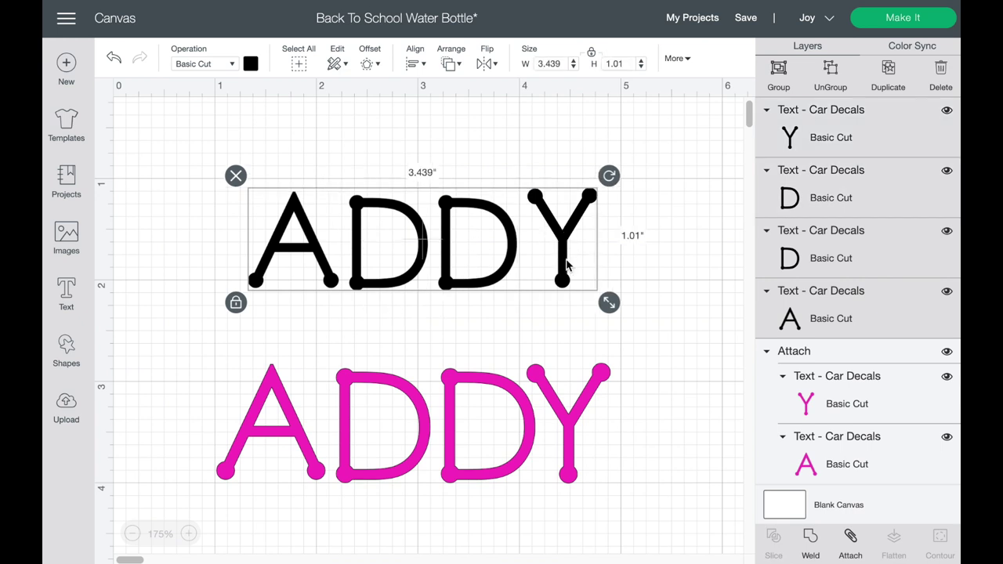
pyautogui.click(415, 61)
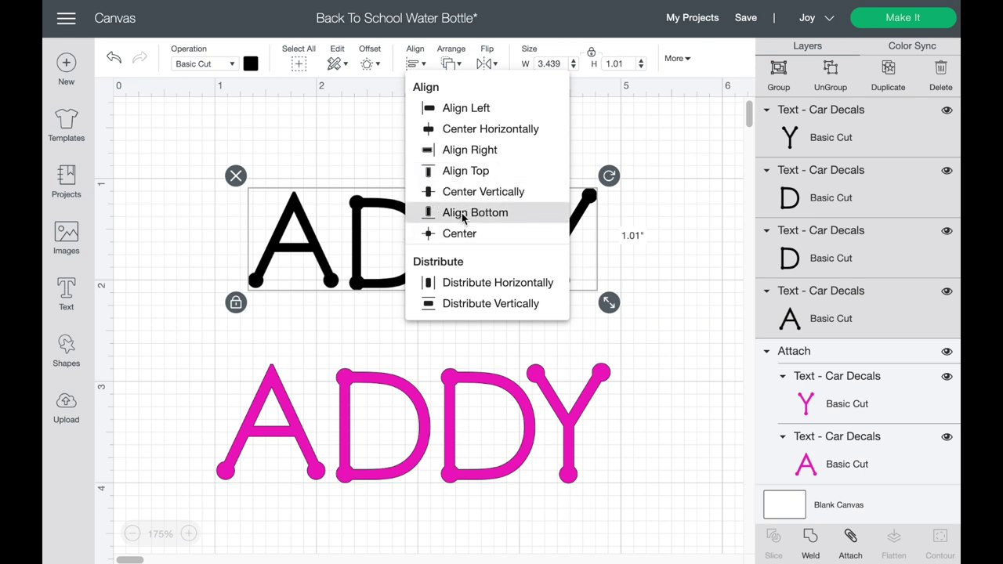
pyautogui.click(463, 219)
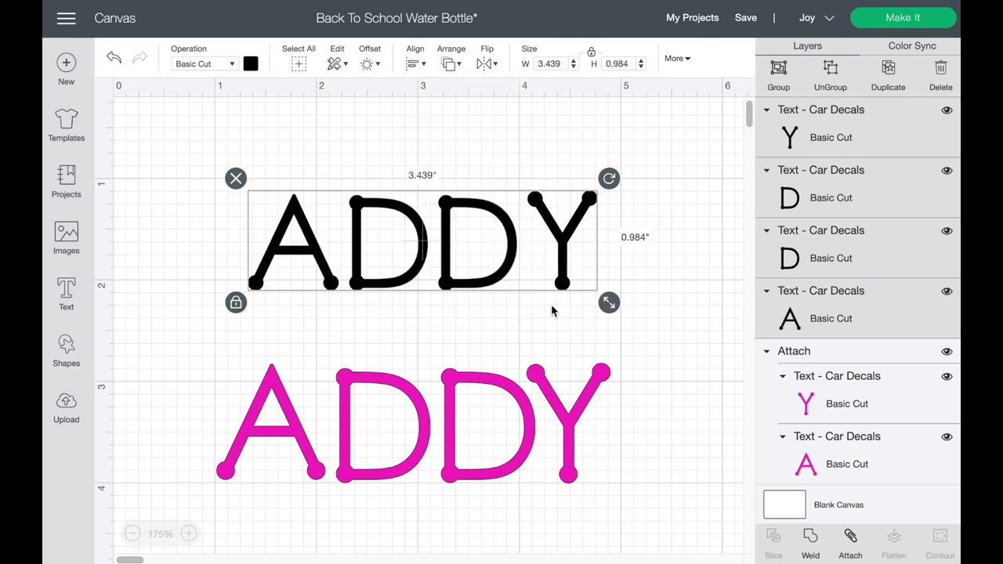
# Nudge the black Y slightly left toward the D, then reselect all four letters.
pyautogui.click(636, 280)
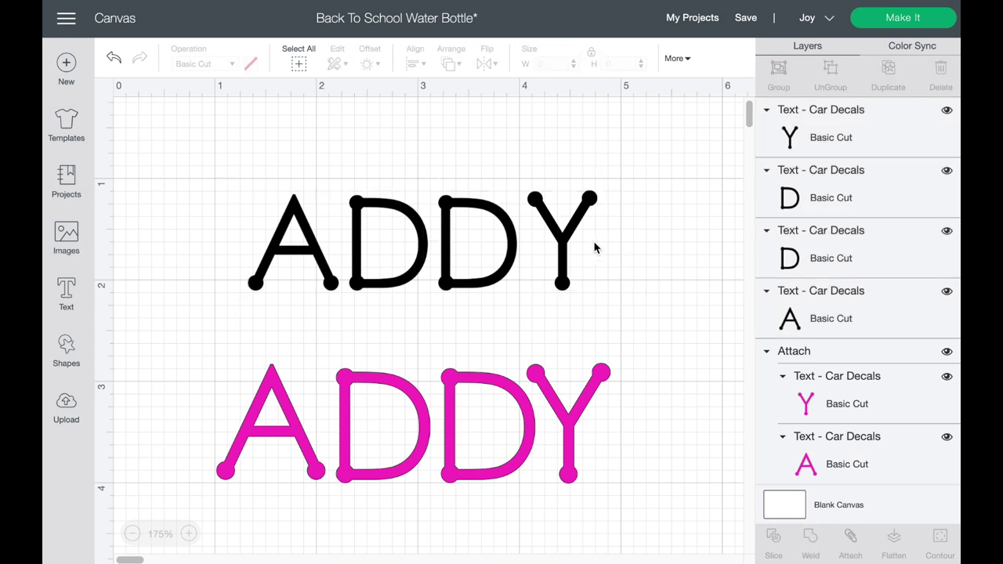
pyautogui.click(570, 231)
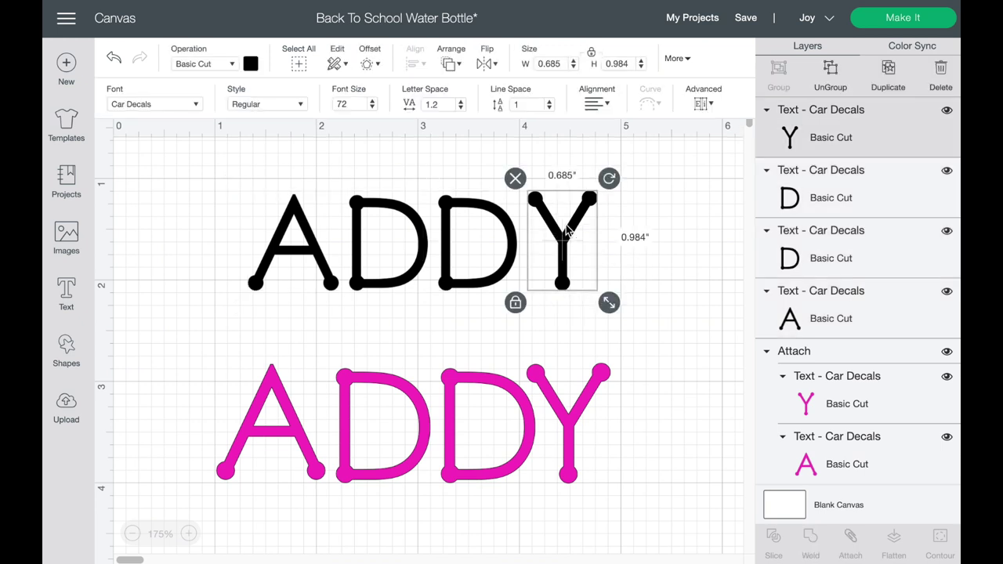
pyautogui.press('Left')
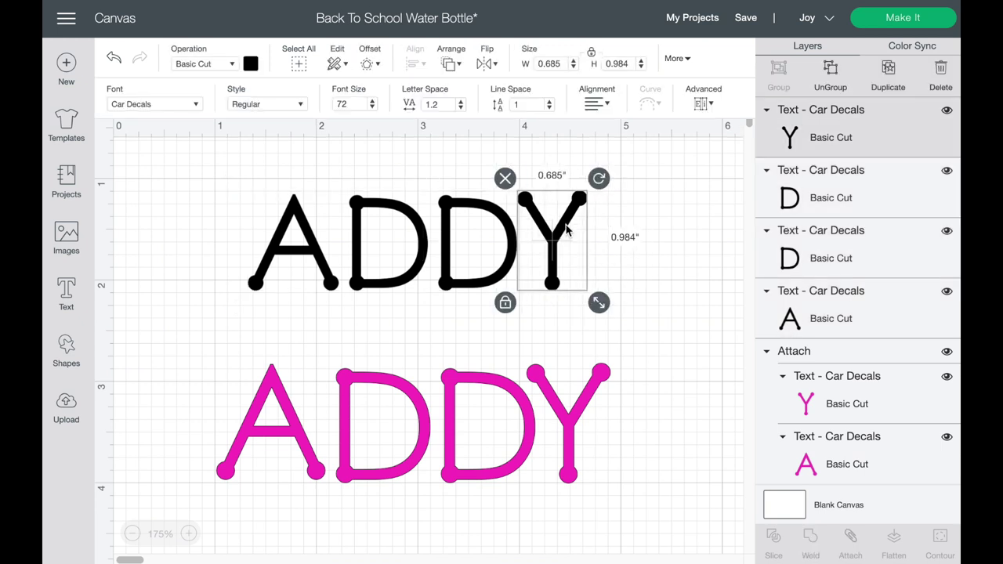
pyautogui.click(660, 231)
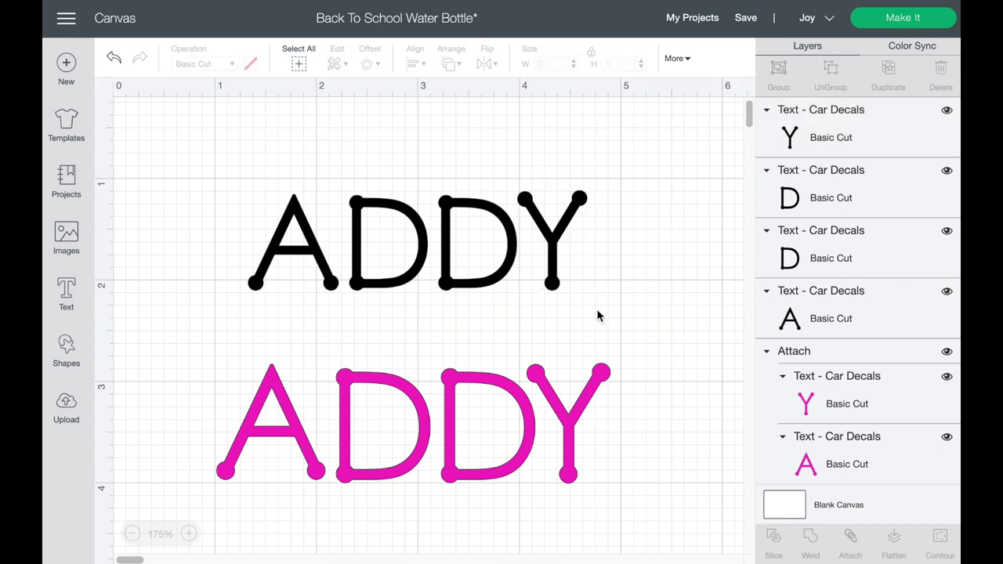
pyautogui.moveTo(598, 310); pyautogui.dragTo(273, 165)
# Attach the four black letters and enlarge the group slightly to 3.466" wide, keeping its colour.
pyautogui.click(850, 541)
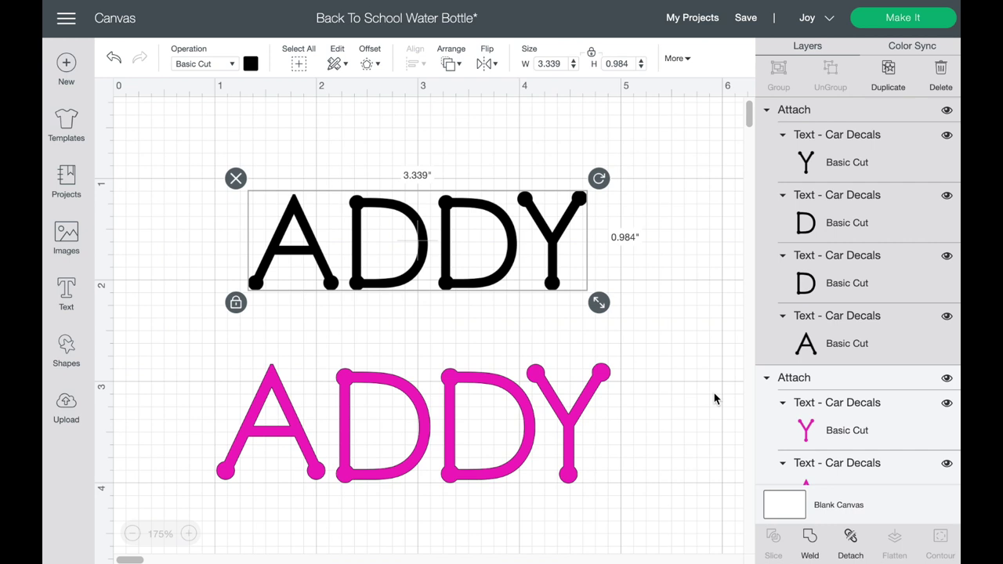
pyautogui.click(594, 304)
pyautogui.moveTo(593, 304)
pyautogui.mouseDown()
pyautogui.moveTo(624, 327)
pyautogui.moveTo(606, 301)
pyautogui.mouseUp()
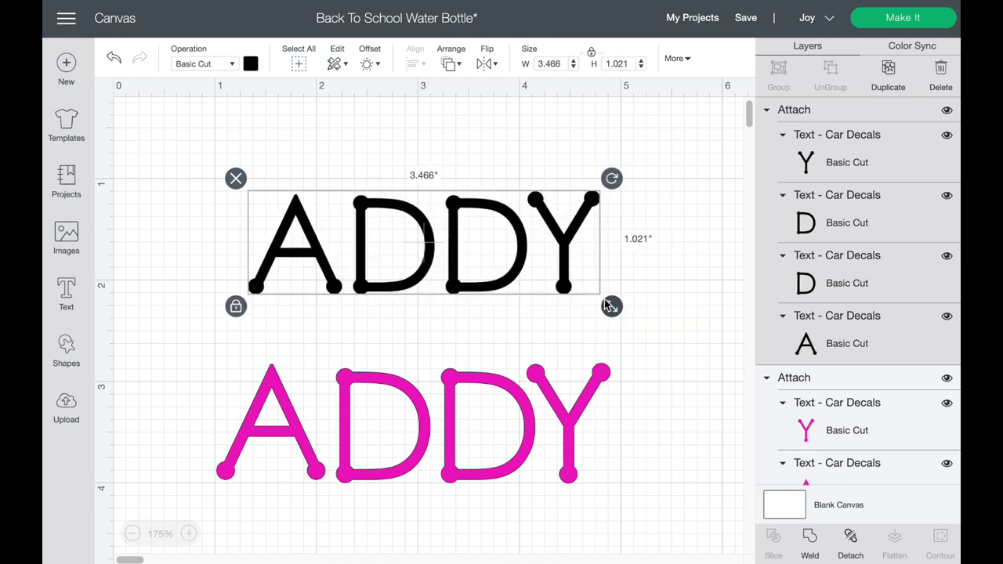
pyautogui.click(251, 65)
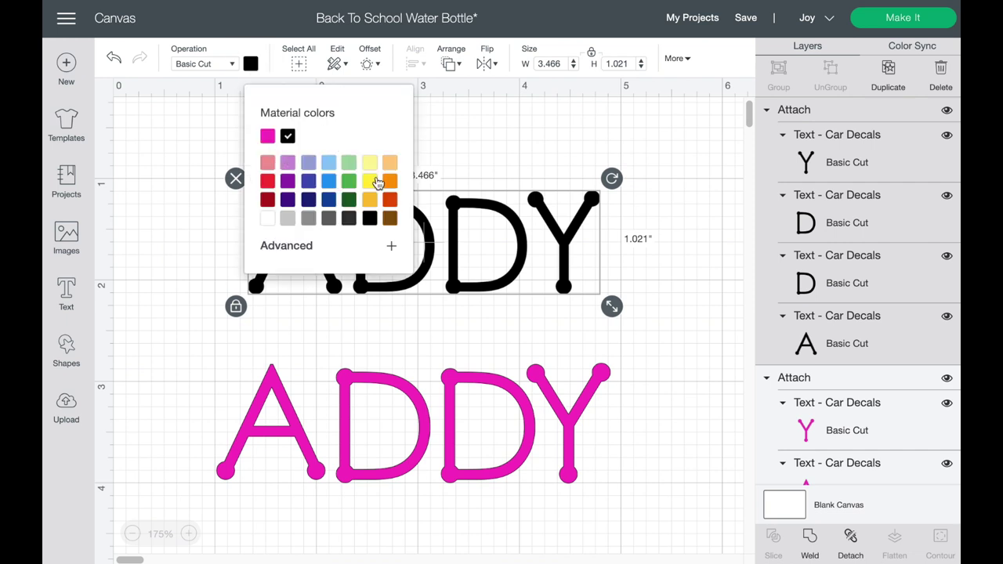
pyautogui.click(480, 134)
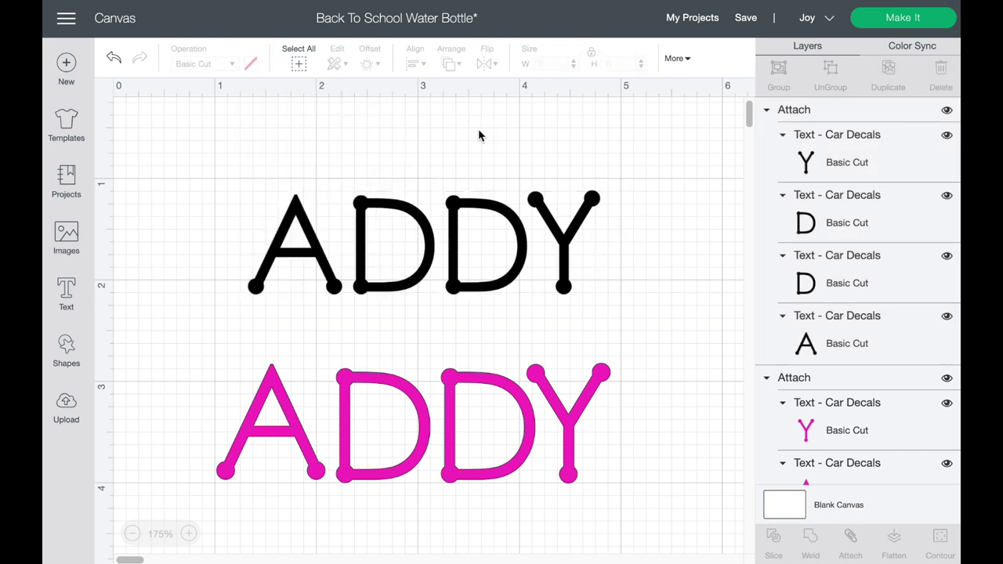
pyautogui.click(308, 225)
# Delete the black ADDY and send the pink ADDY to Make It on a 4.5" x 6.5" mat.
pyautogui.click(235, 177)
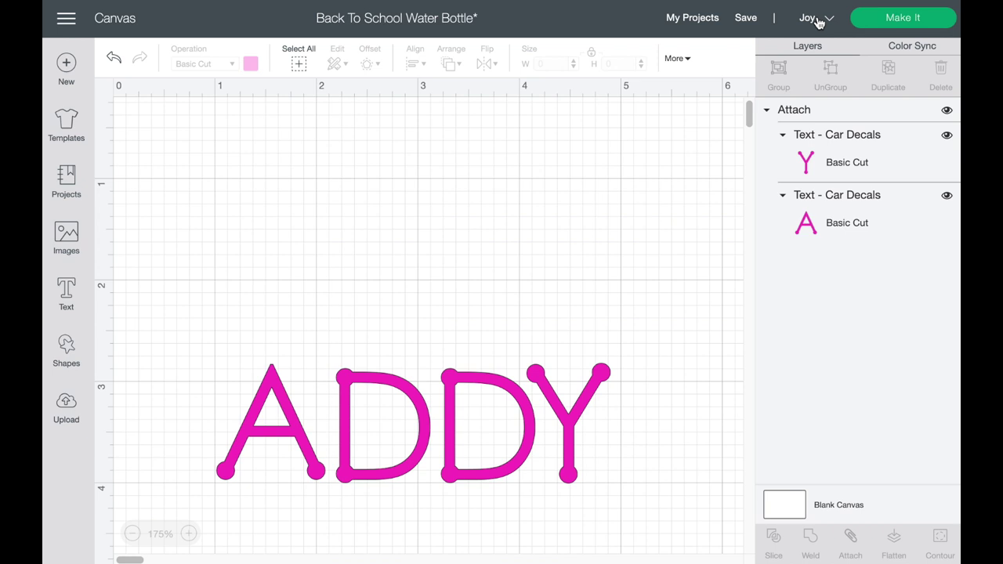
pyautogui.click(905, 18)
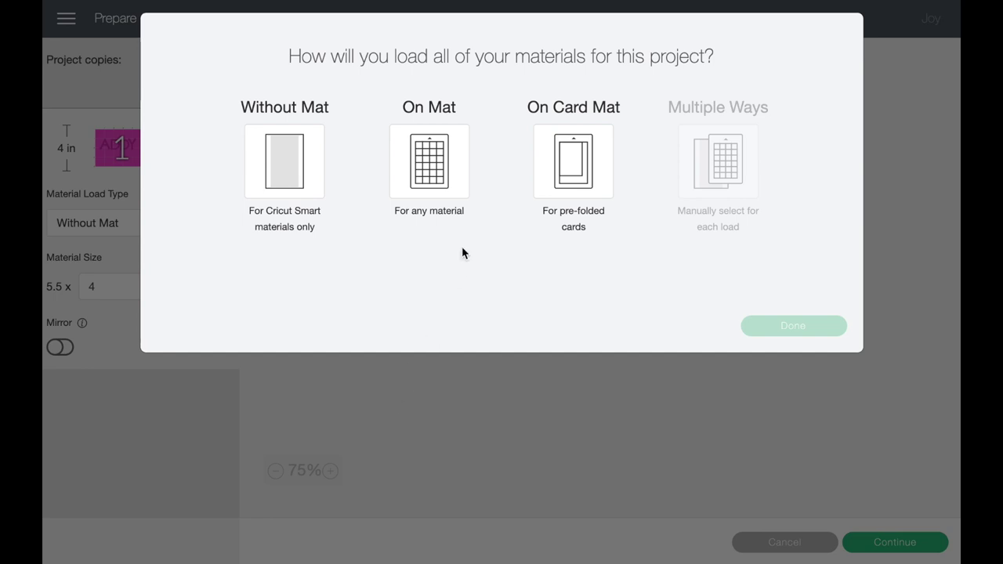
pyautogui.click(439, 164)
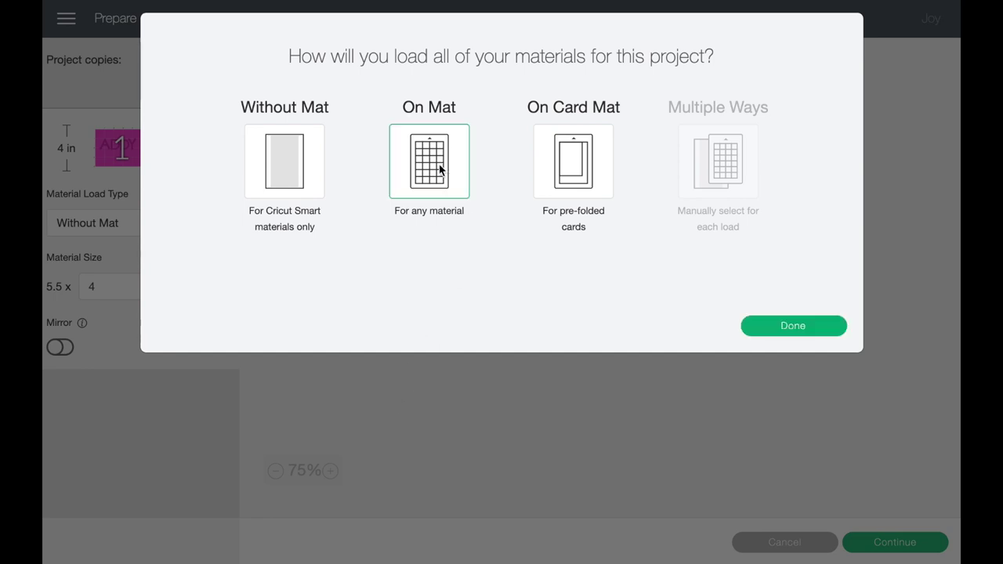
pyautogui.click(793, 321)
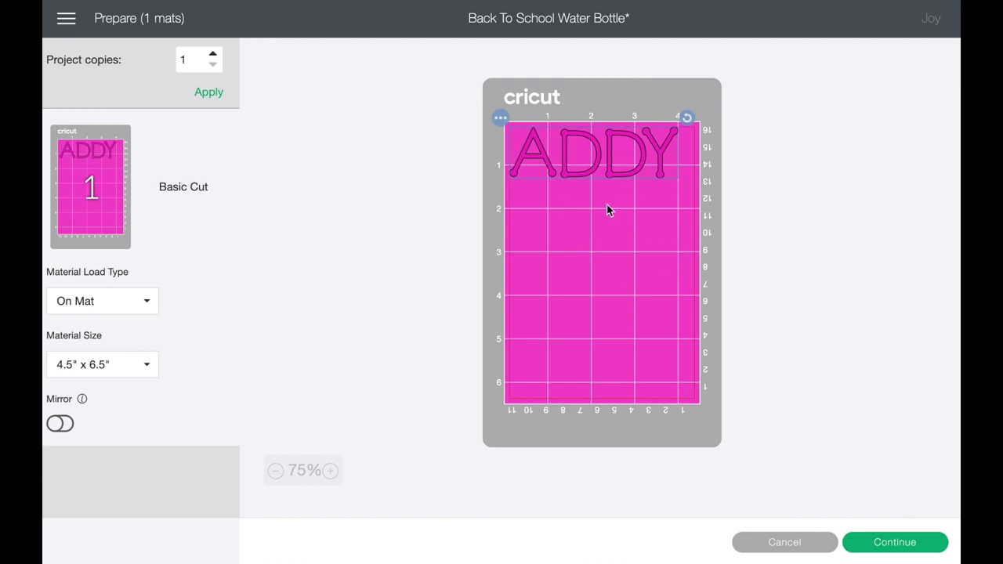
pyautogui.click(886, 544)
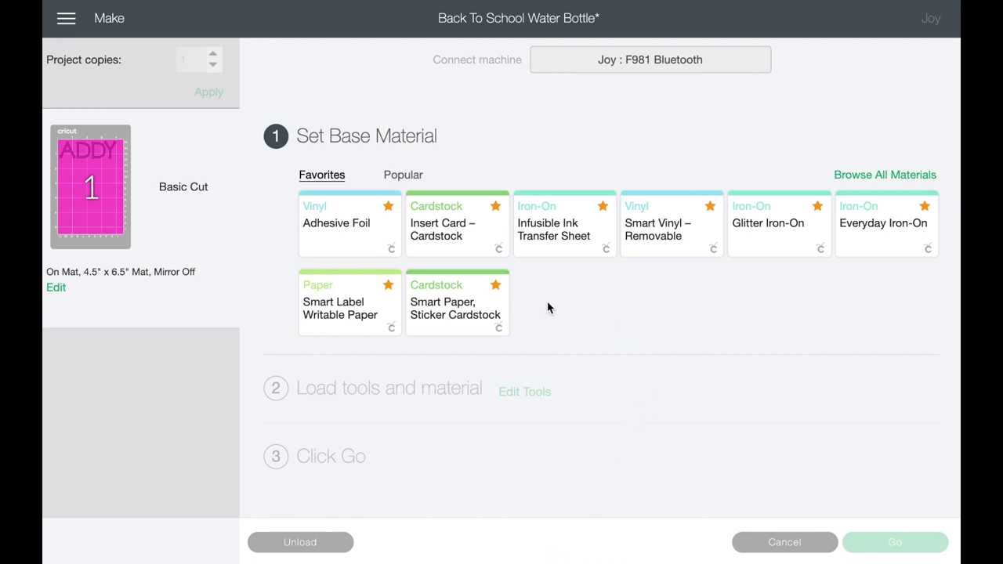
# Pick Premium Vinyl from the Vinyl section of all materials as the base material.
pyautogui.click(856, 179)
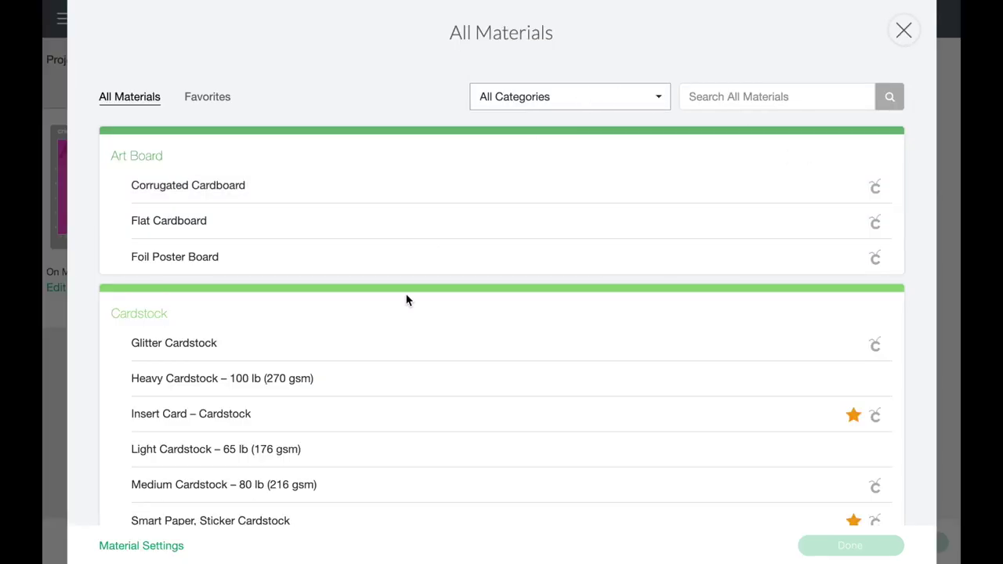
pyautogui.scroll(-12, 406, 300)
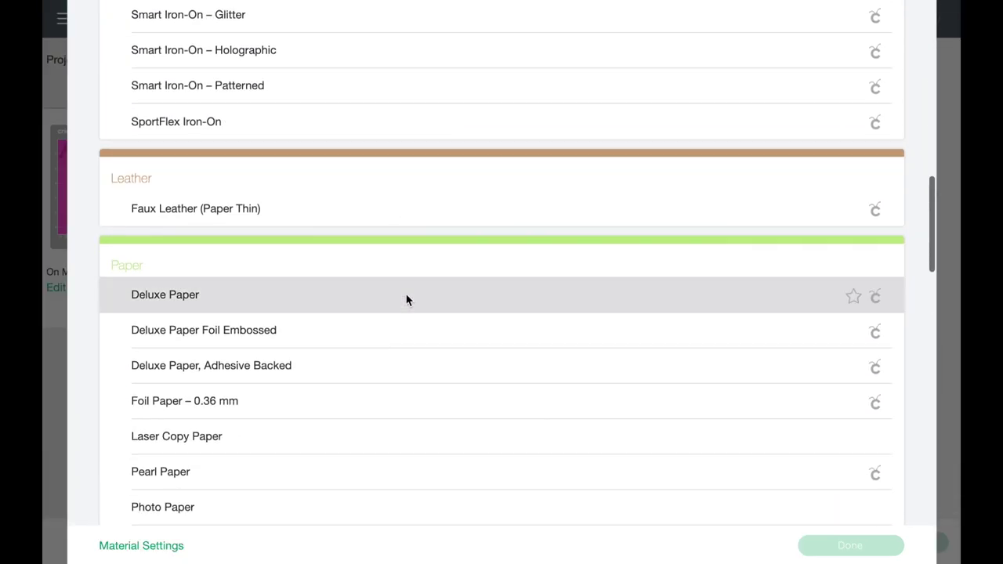
pyautogui.scroll(-8, 406, 300)
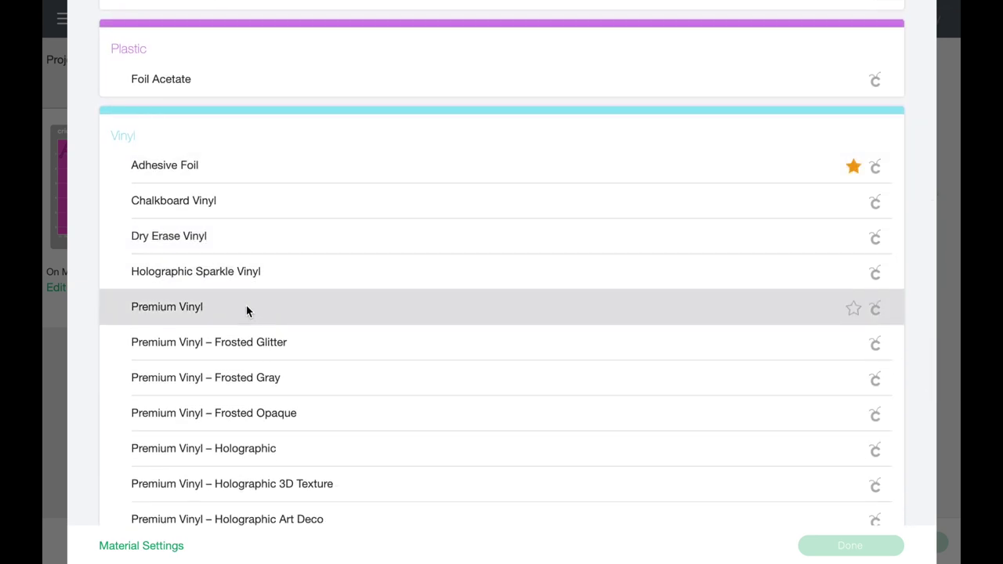
pyautogui.click(206, 313)
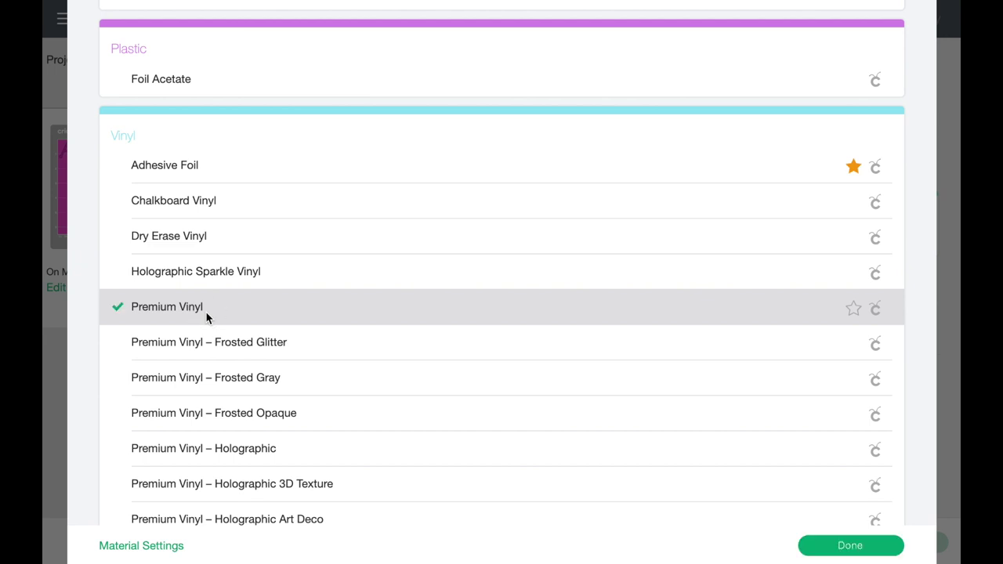
pyautogui.click(850, 547)
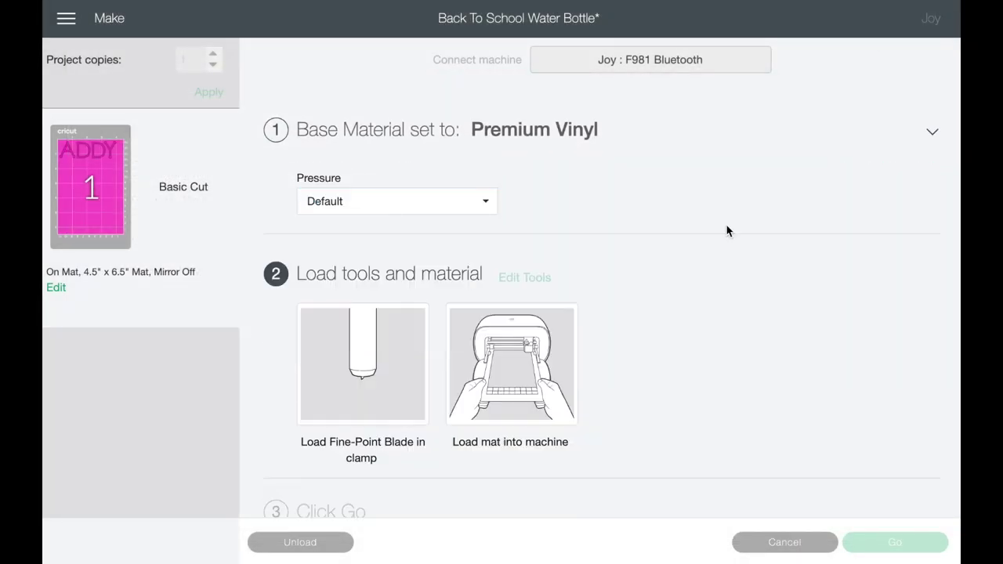